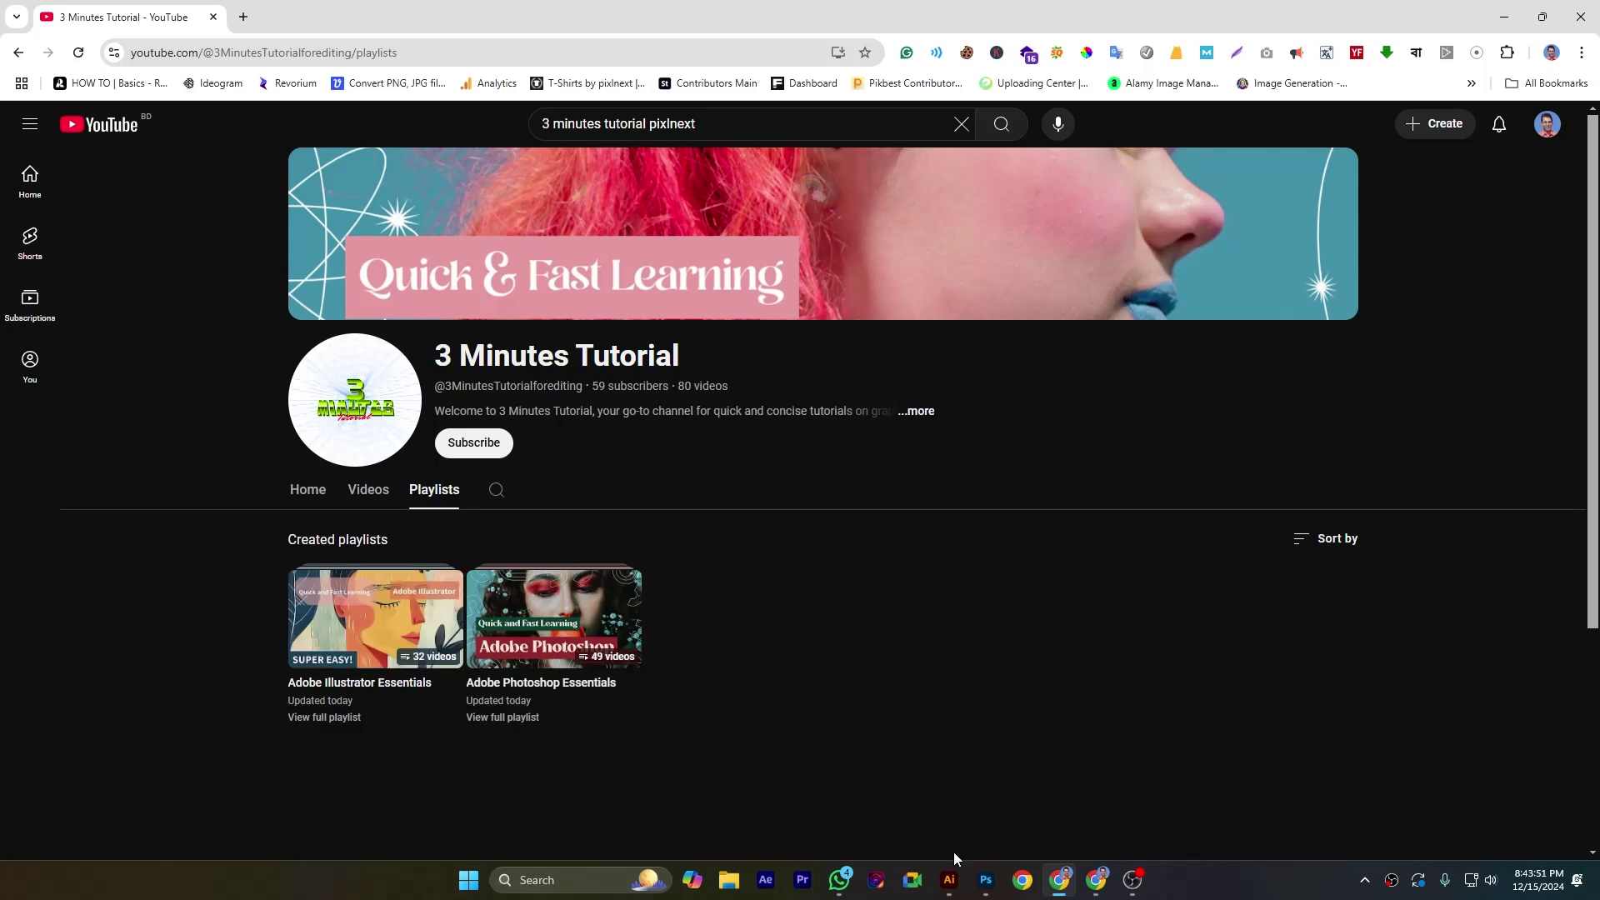
# Switch from YouTube to the Illustrator drawing of the wavy half-tree outline.
pyautogui.click(951, 880)
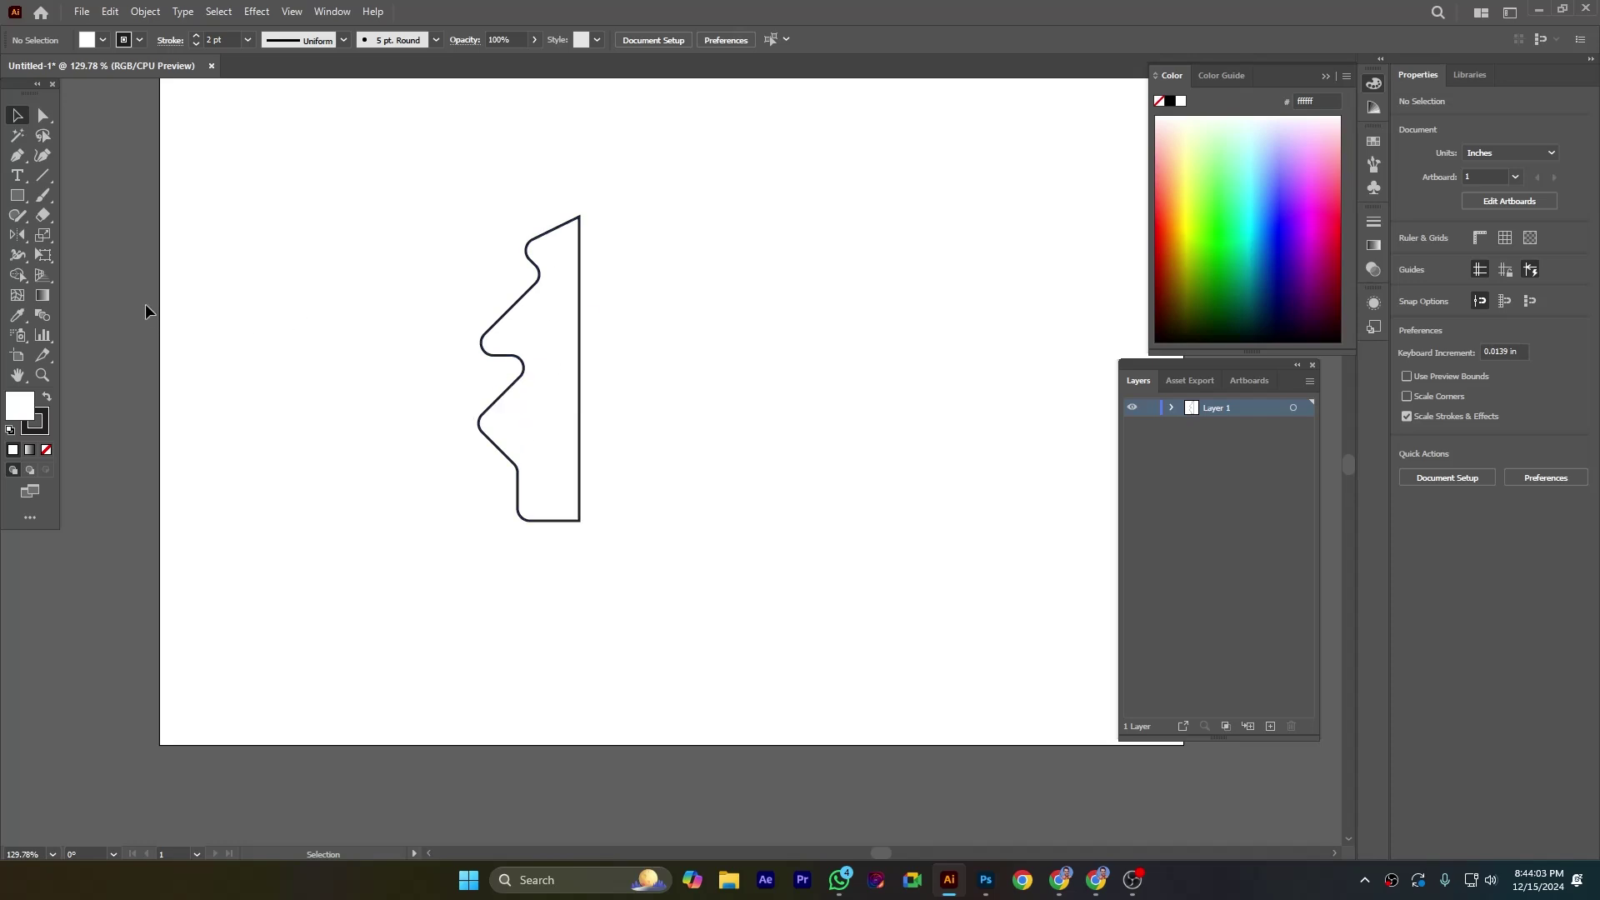
# Pick Reflect Tool (O) from the Rotate tool flyout, then return to the Selection tool.
pyautogui.rightClick(25, 239)
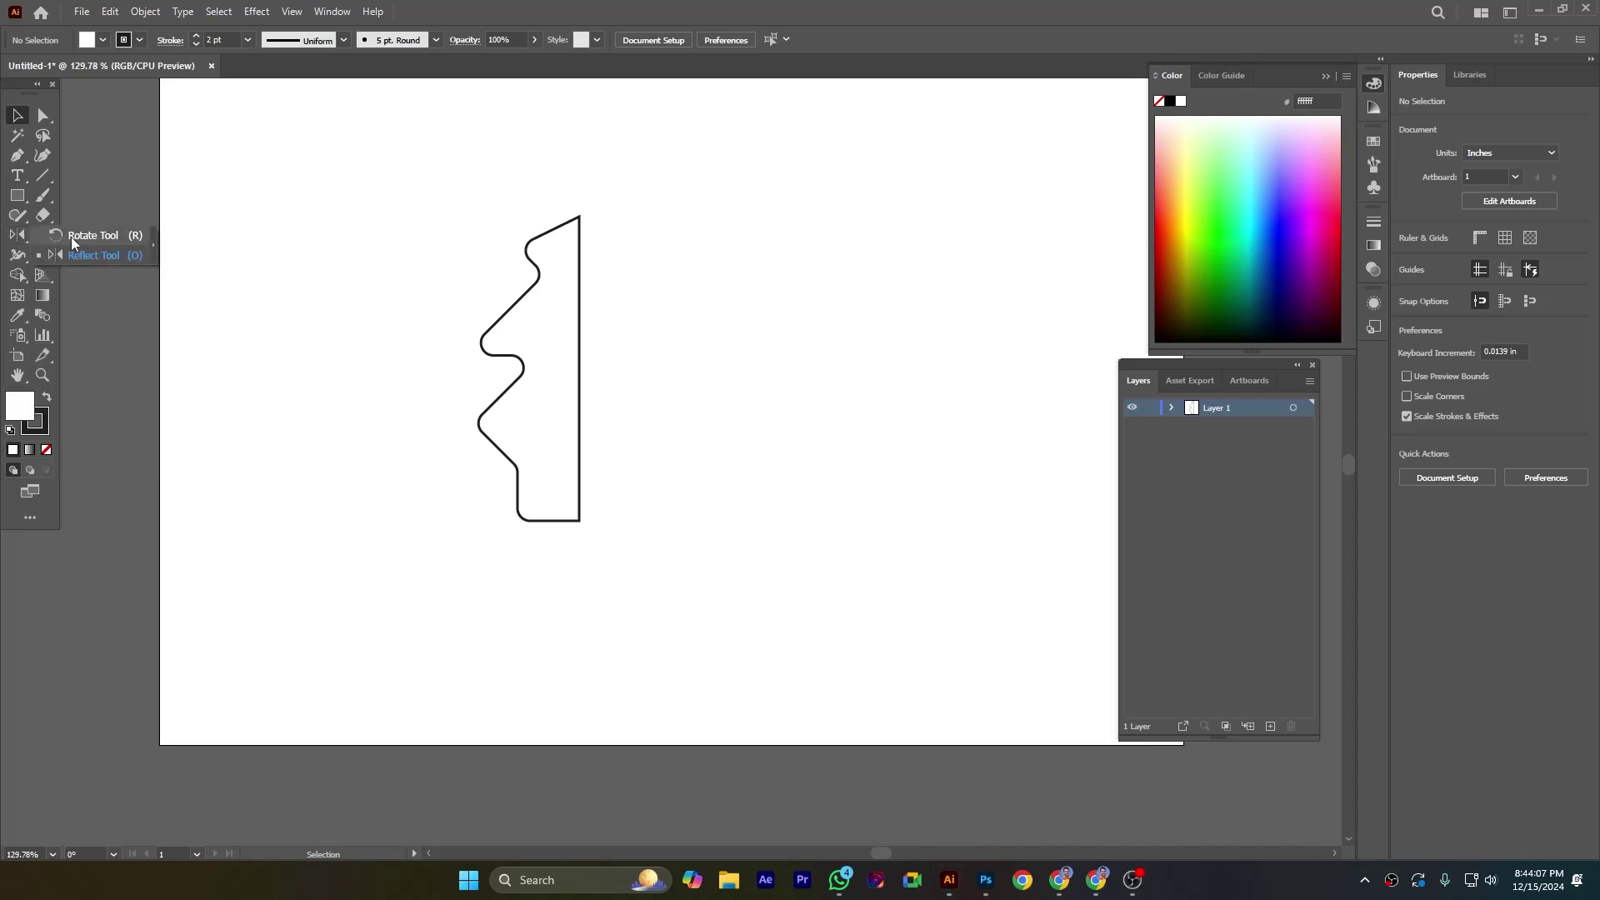
pyautogui.click(132, 255)
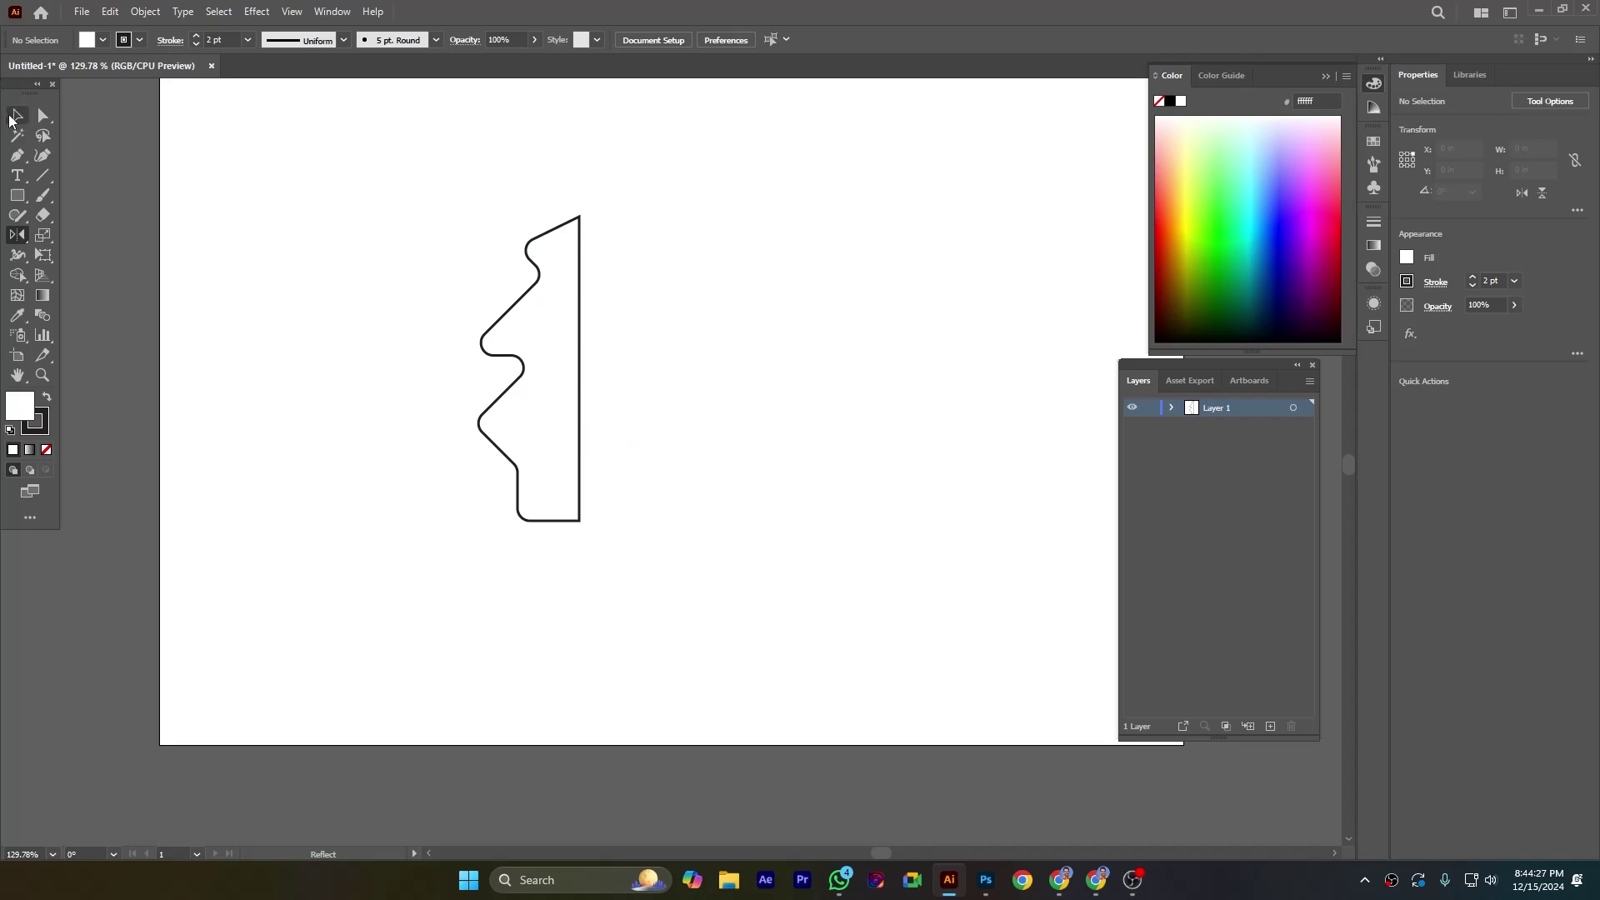
pyautogui.click(17, 114)
# Select the outline, set the Reflect pivot at its top corner, and preview a mirrored copy.
pyautogui.click(577, 231)
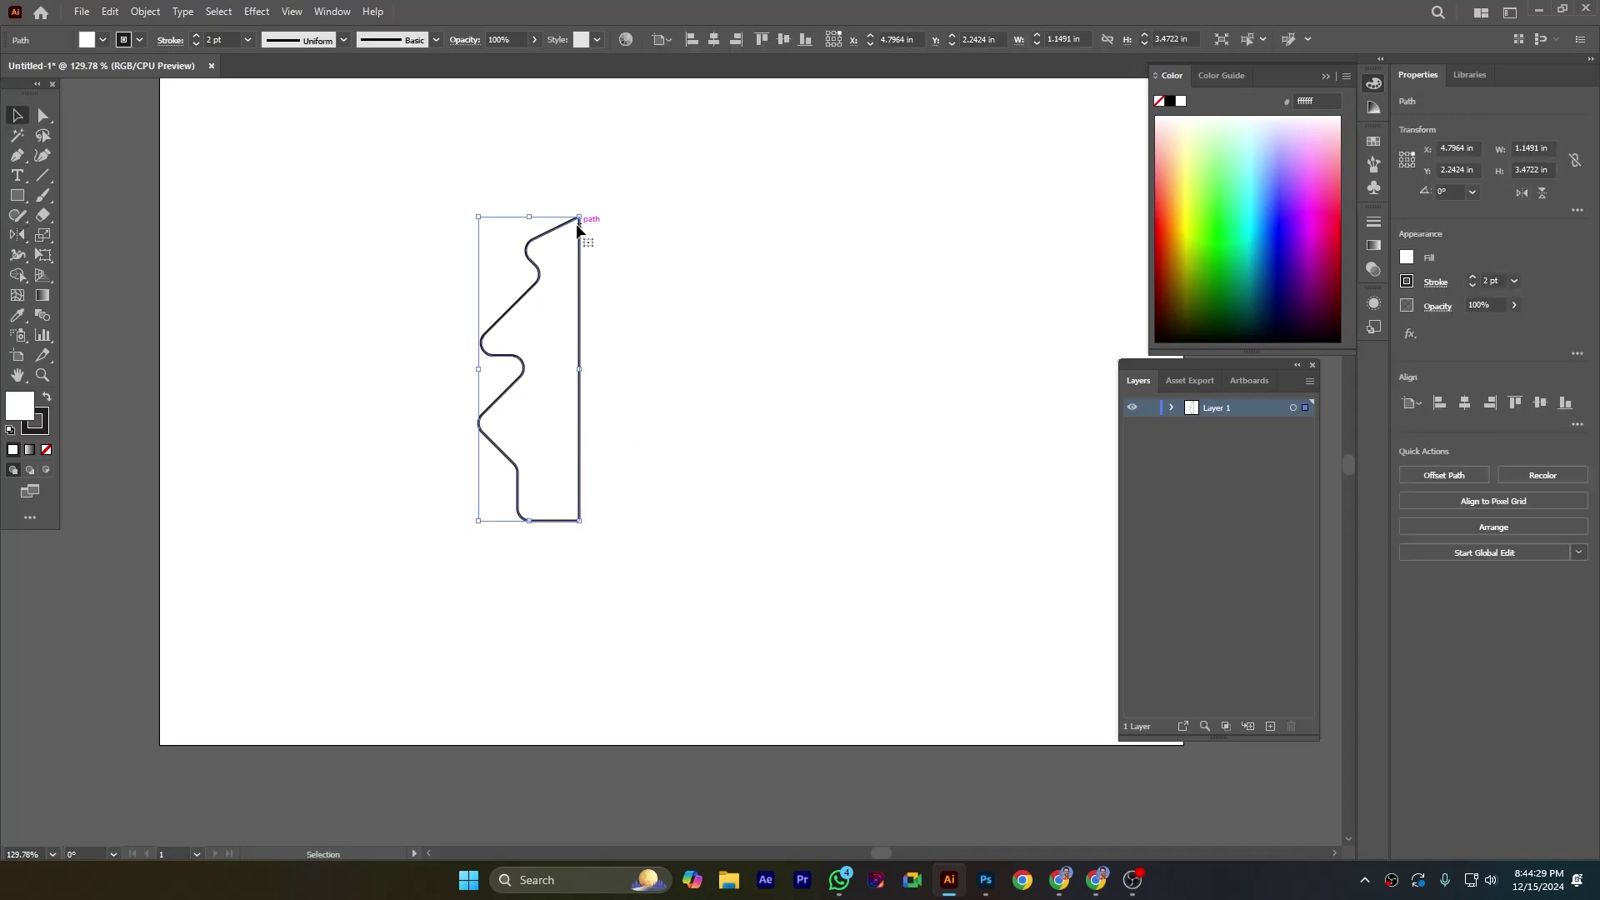
pyautogui.click(17, 234)
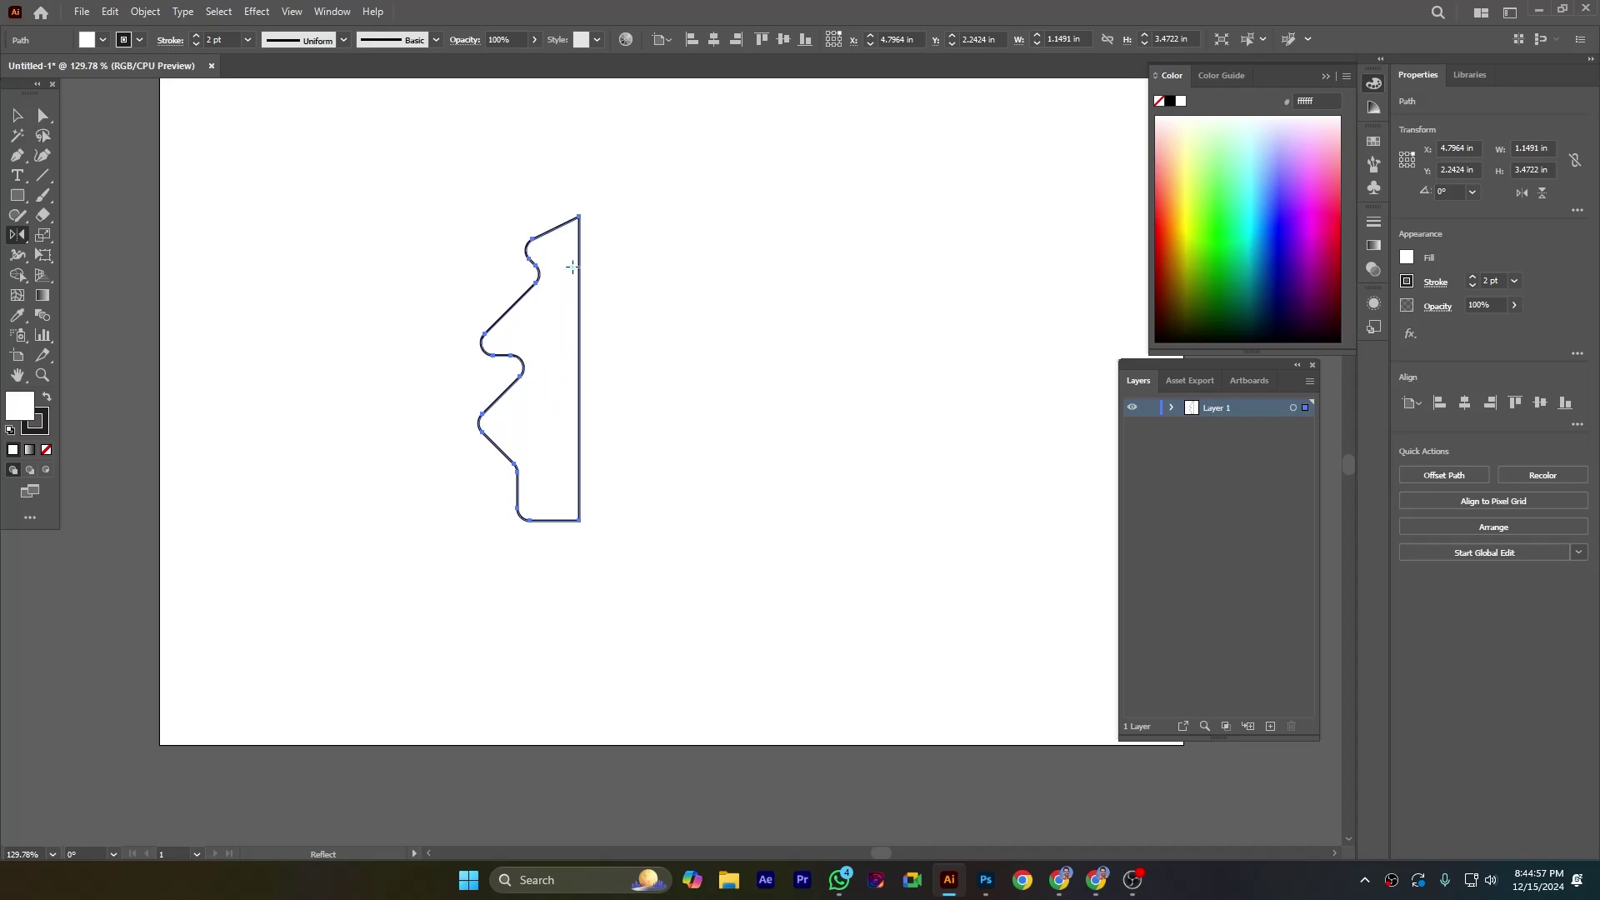
pyautogui.click(578, 218)
pyautogui.moveTo(583, 483); pyautogui.dragTo(582, 483)
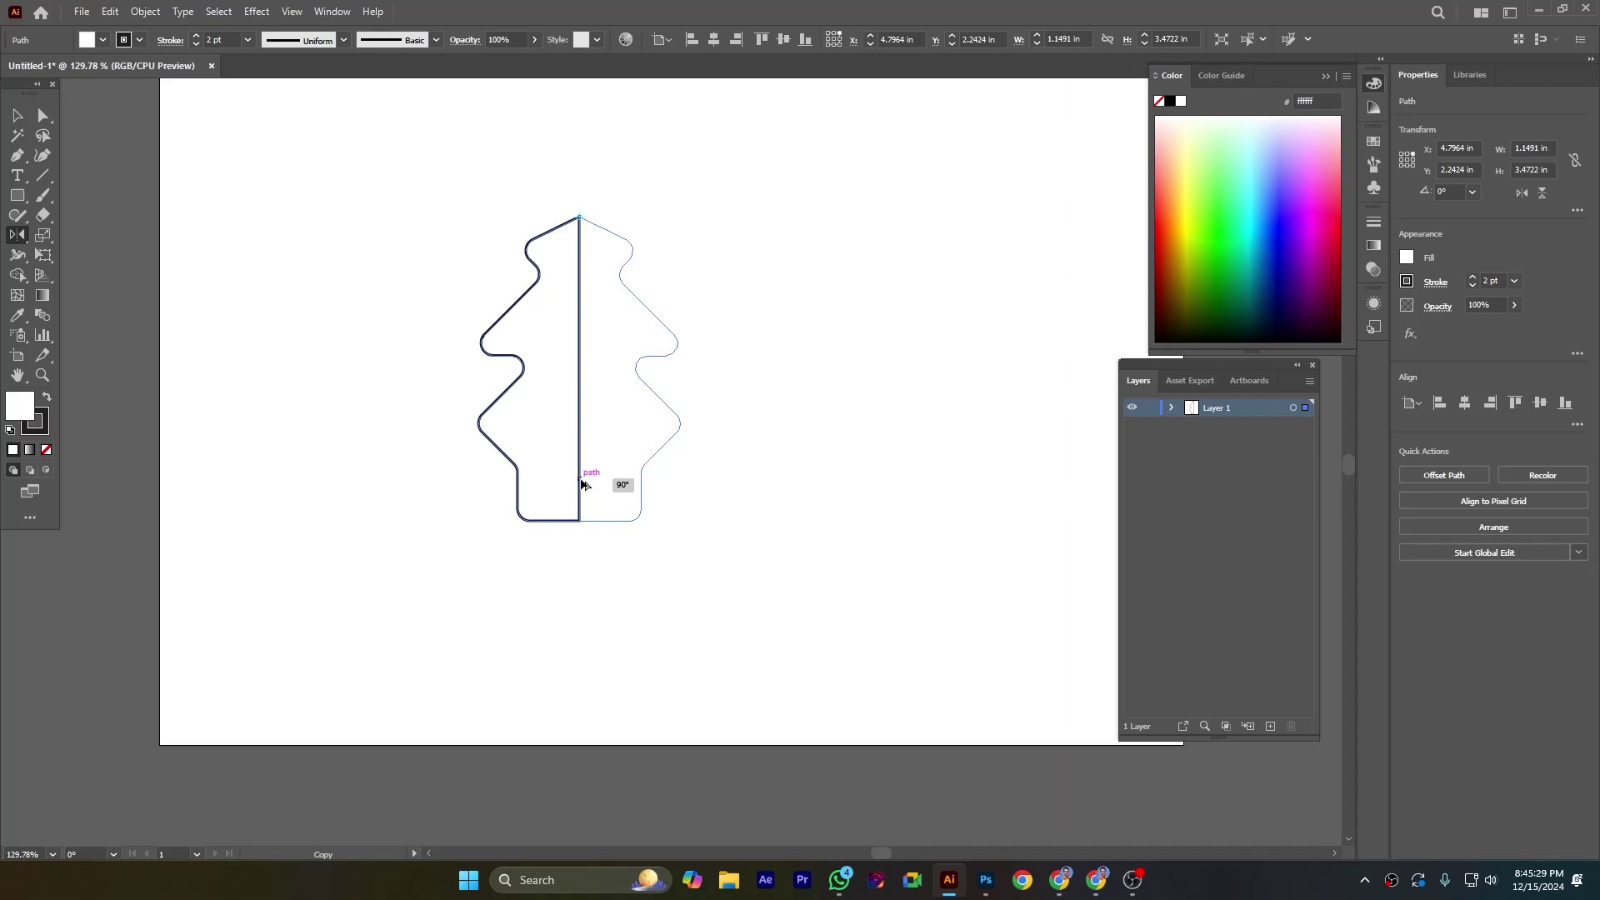
pyautogui.moveTo(582, 483); pyautogui.dragTo(580, 483)
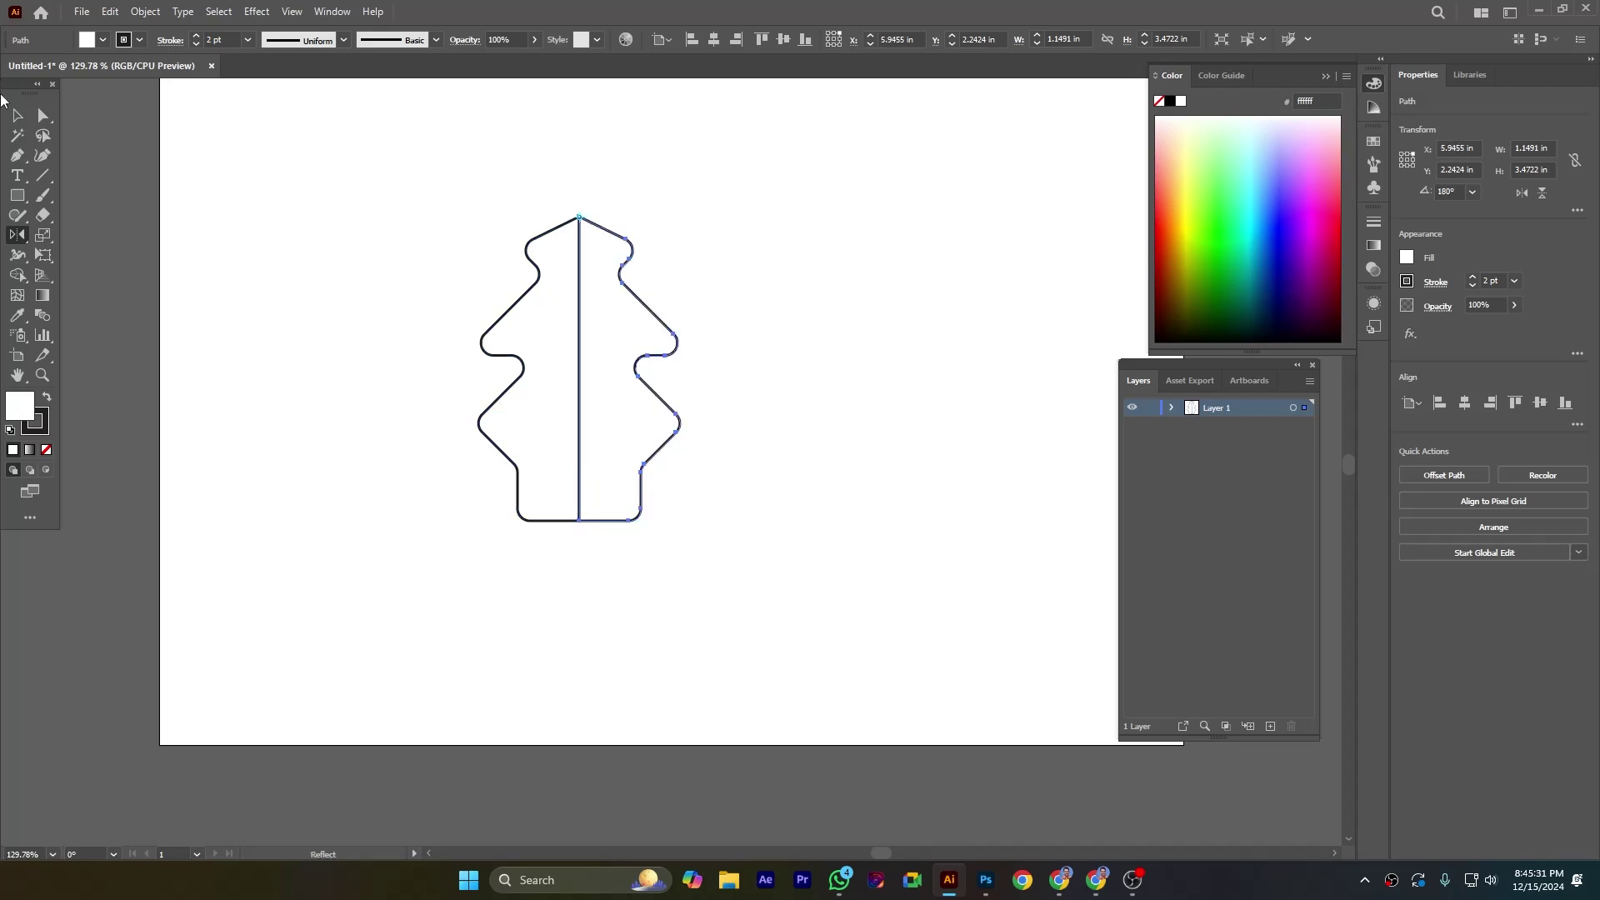
pyautogui.click(18, 115)
pyautogui.click(745, 294)
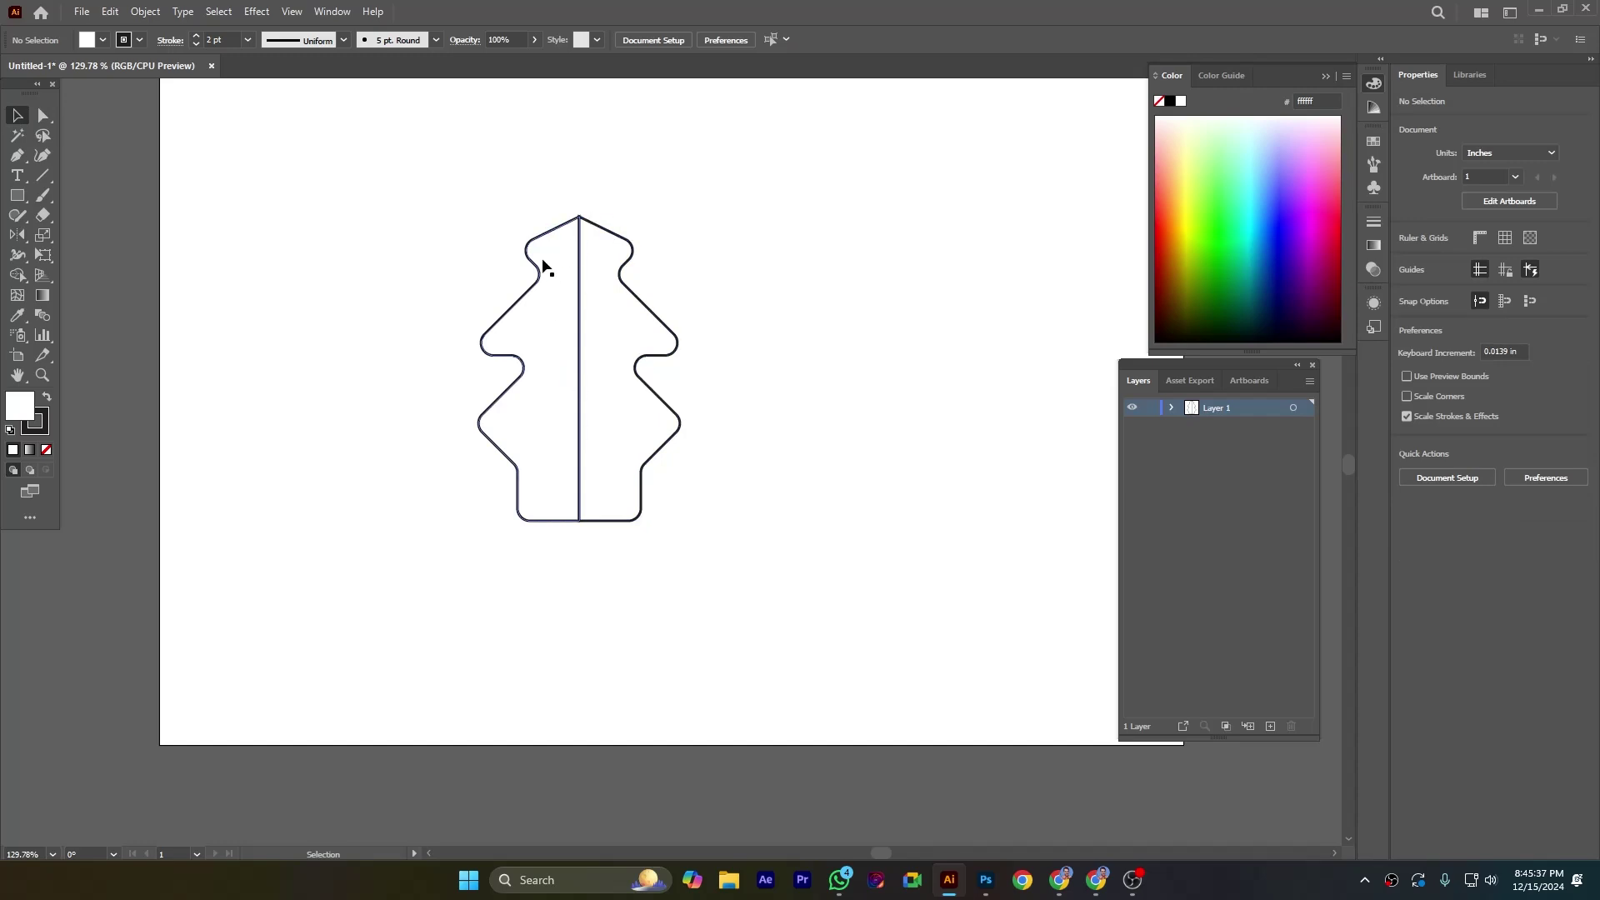
pyautogui.click(665, 401)
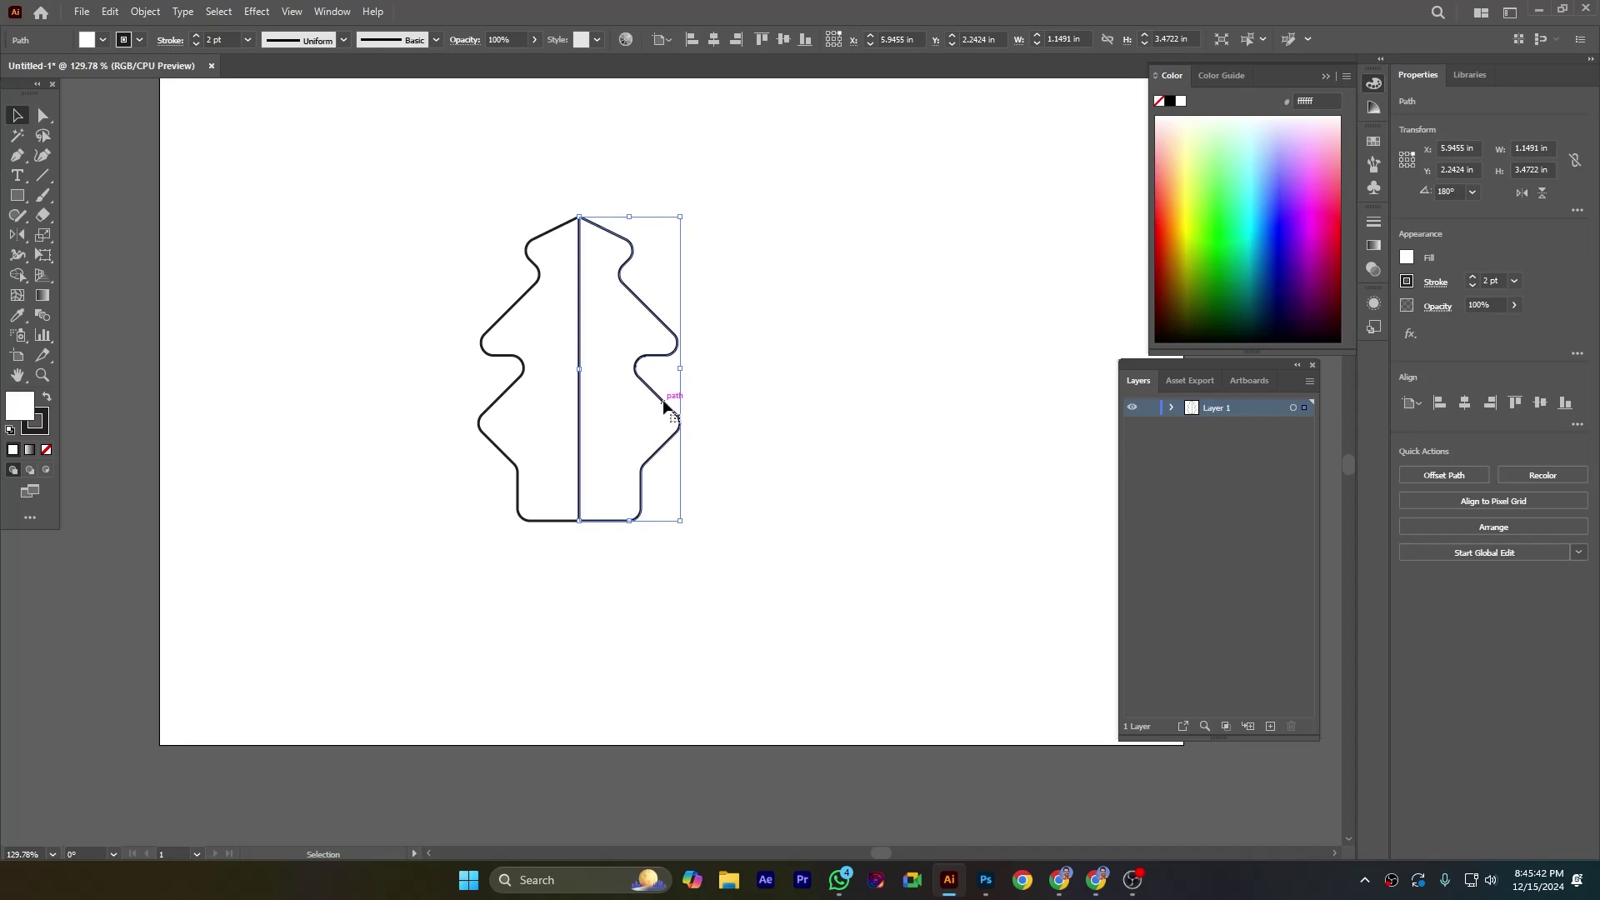
pyautogui.press('Delete')
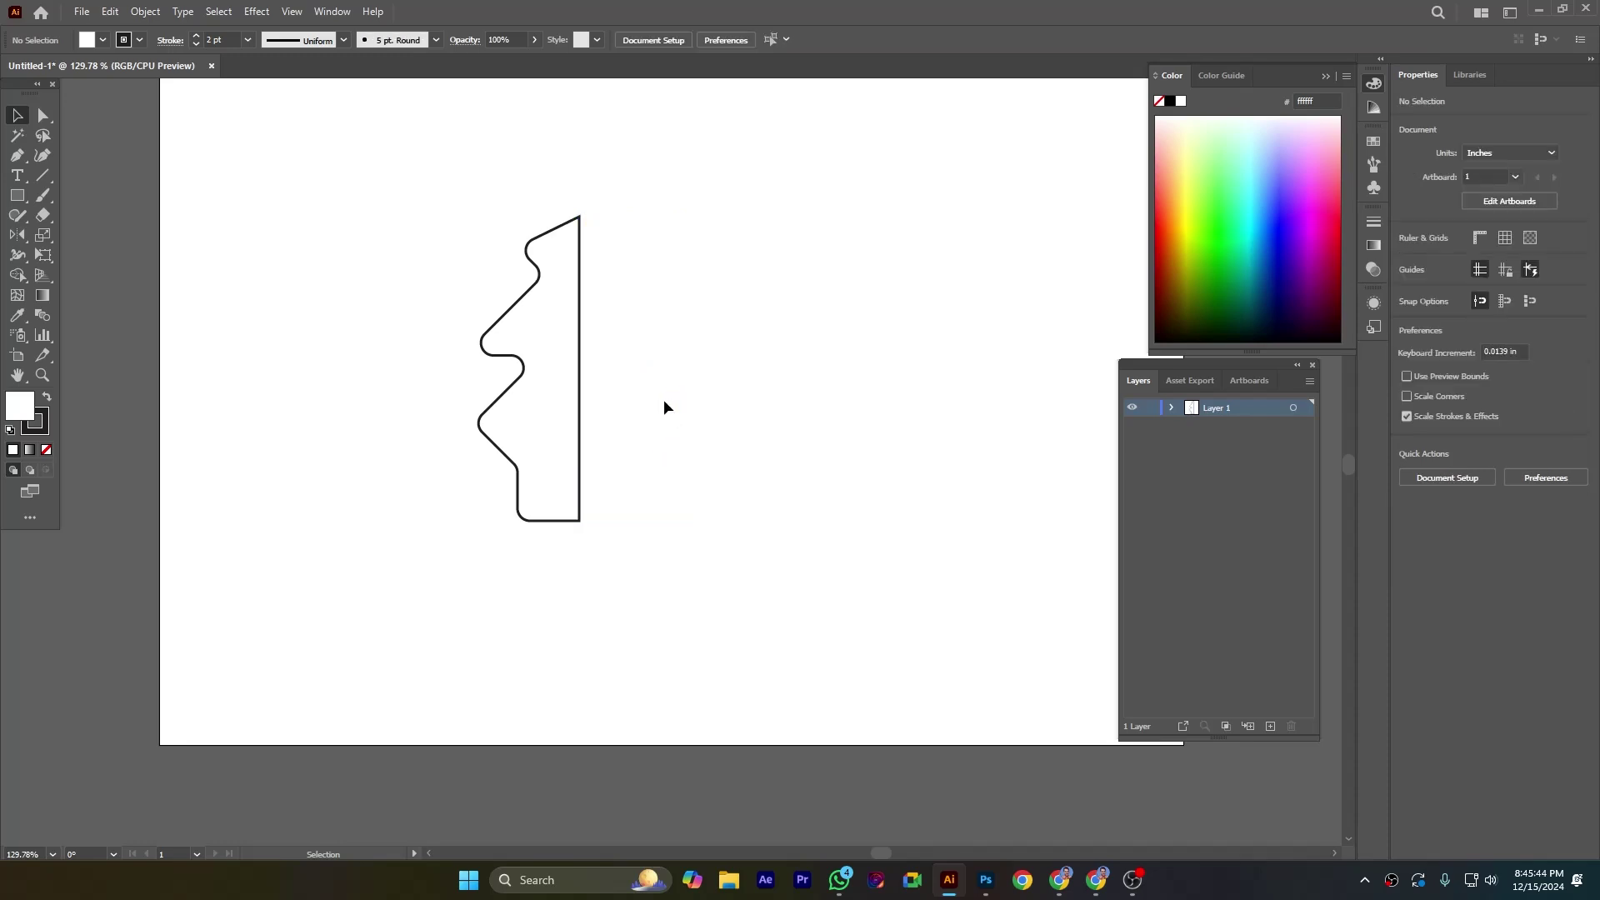
# Select the outline and Alt-click its top corner with Reflect to open the Reflect dialog.
pyautogui.click(583, 323)
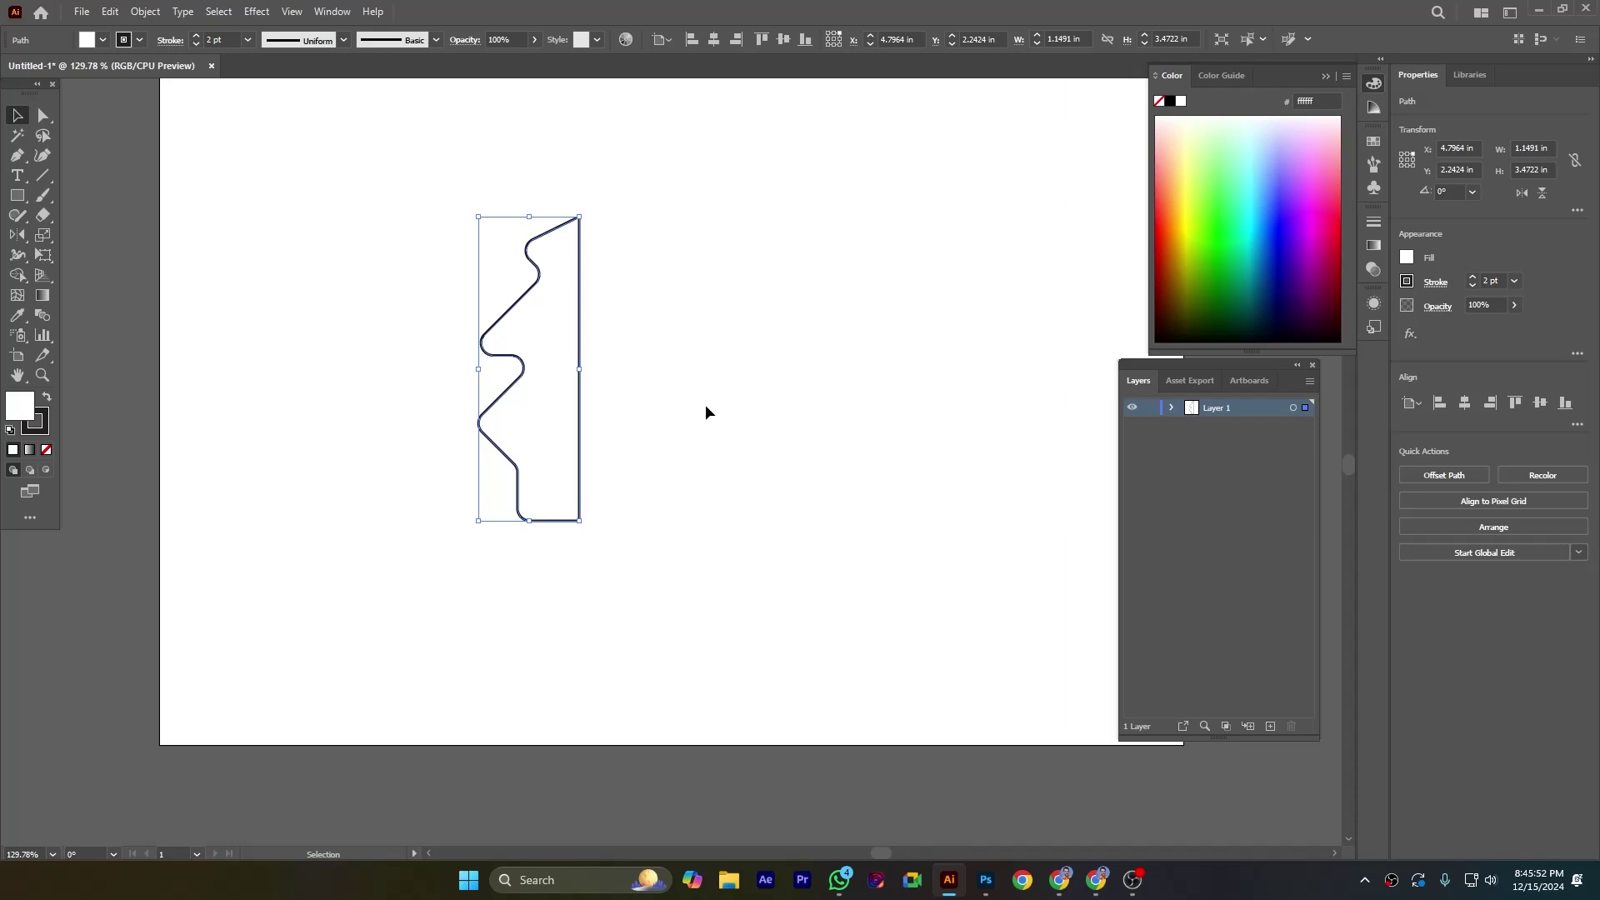
pyautogui.click(18, 234)
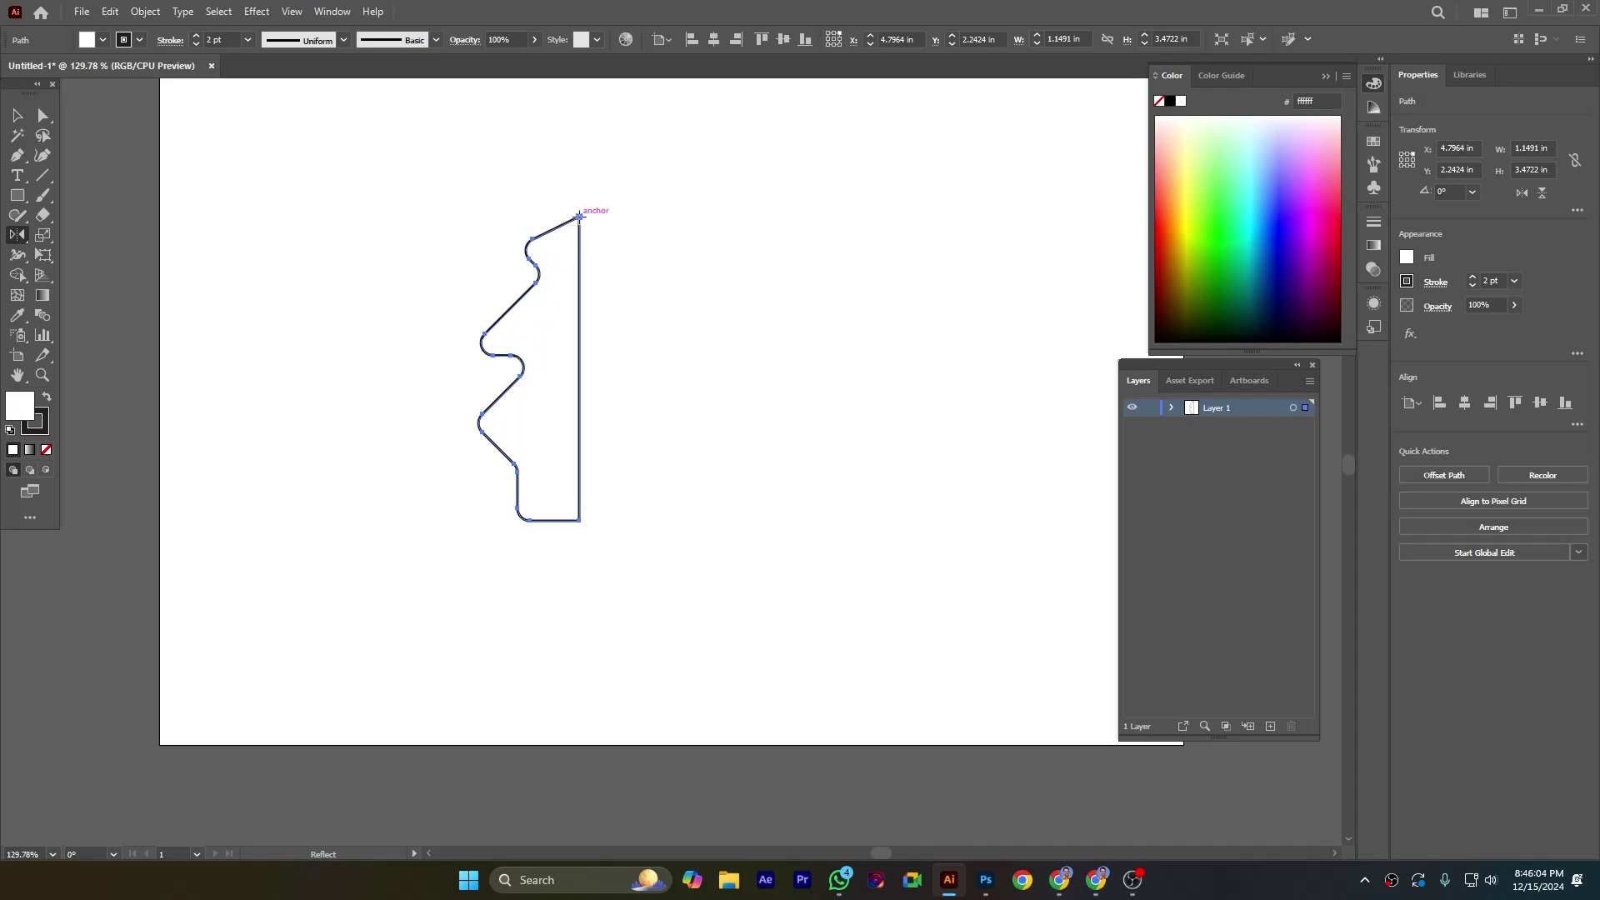
pyautogui.keyDown('alt'); pyautogui.click(579, 215); pyautogui.keyUp('alt')
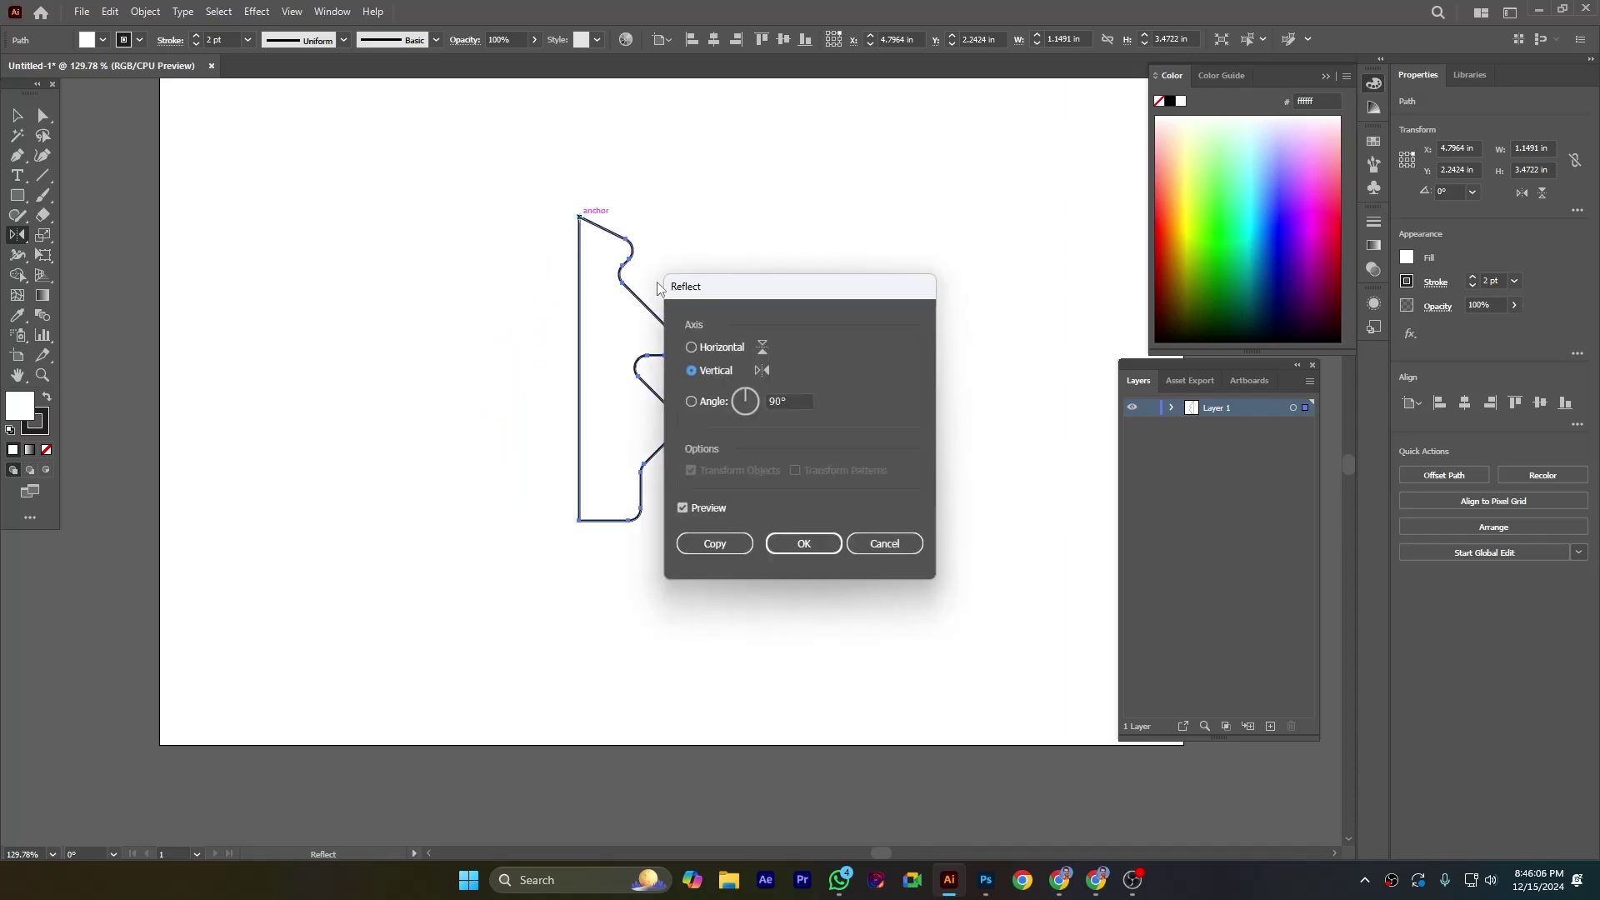
pyautogui.moveTo(707, 291); pyautogui.dragTo(752, 243)
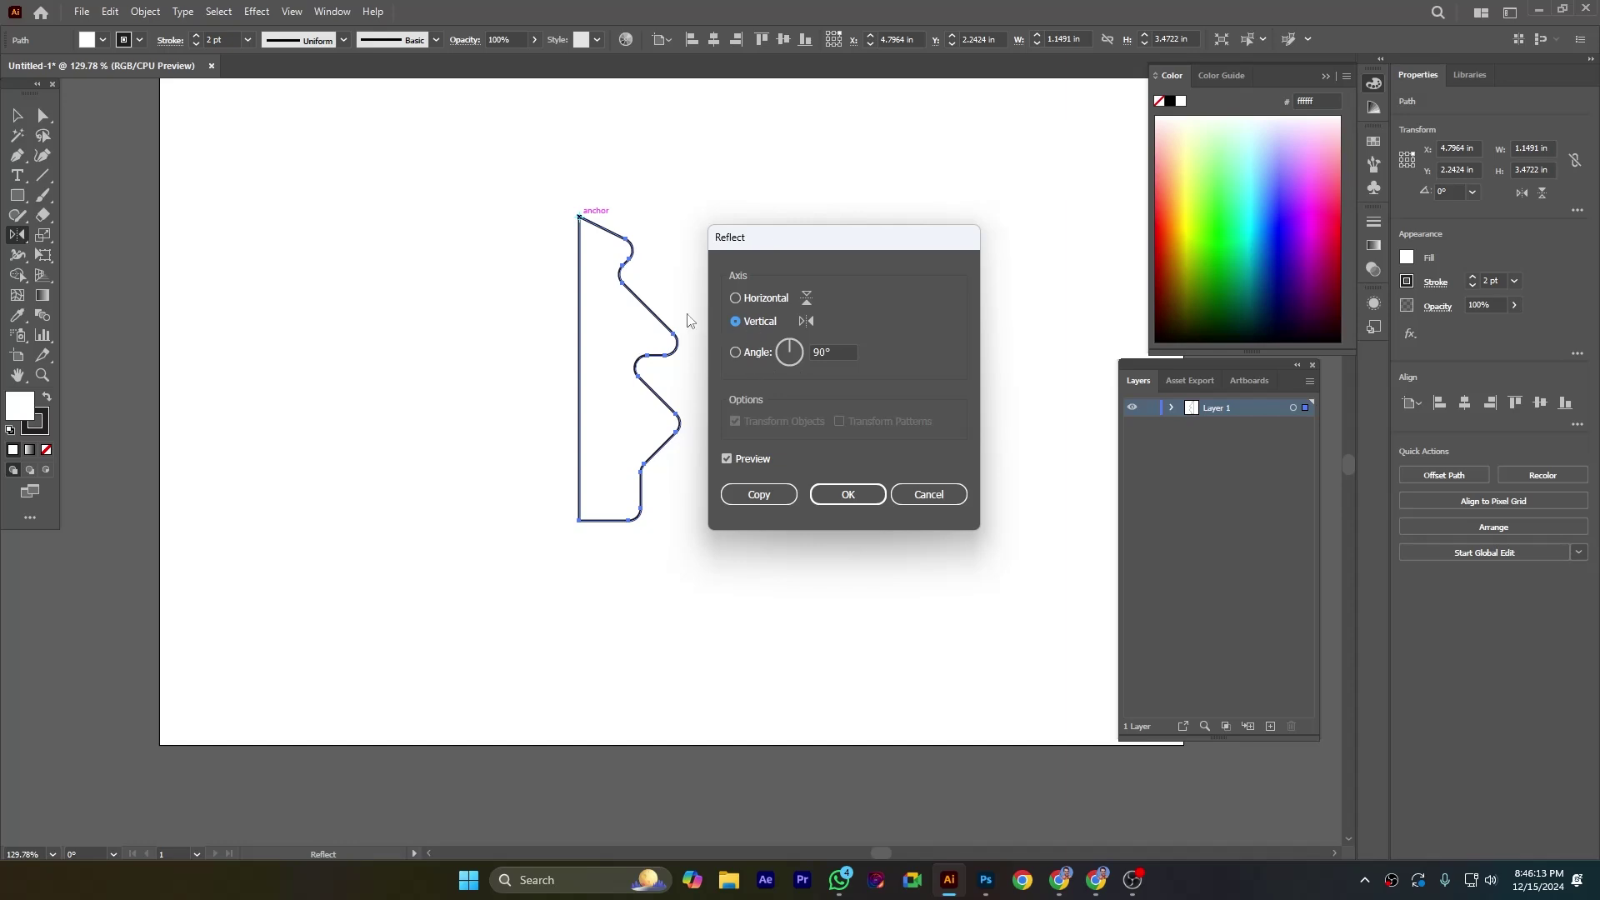
pyautogui.click(728, 459)
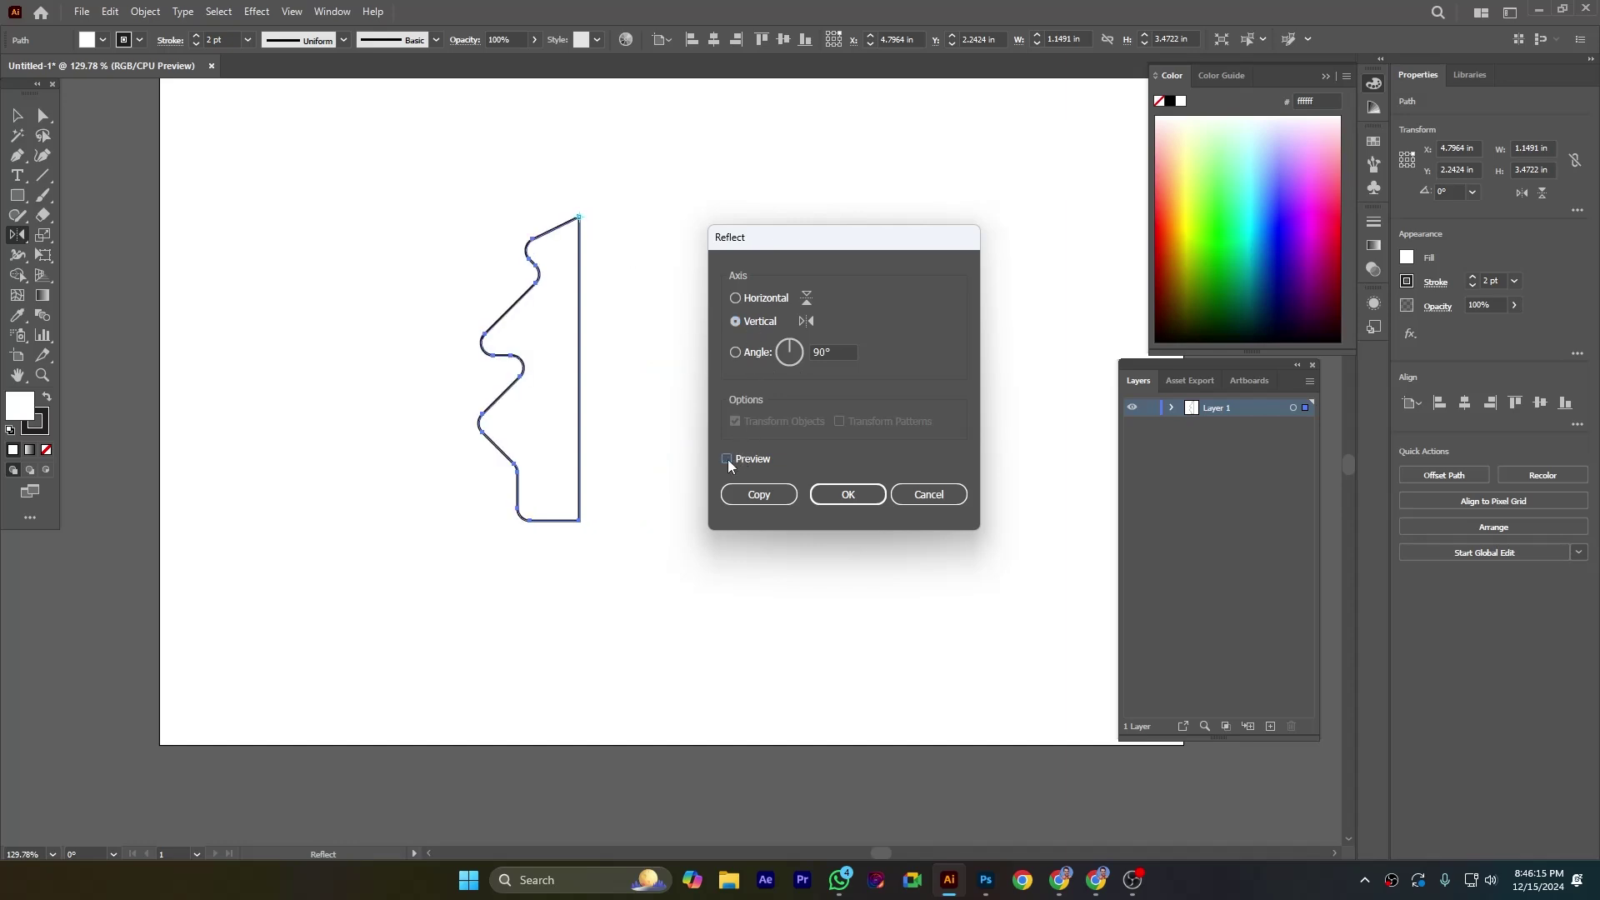
pyautogui.click(727, 458)
pyautogui.click(727, 459)
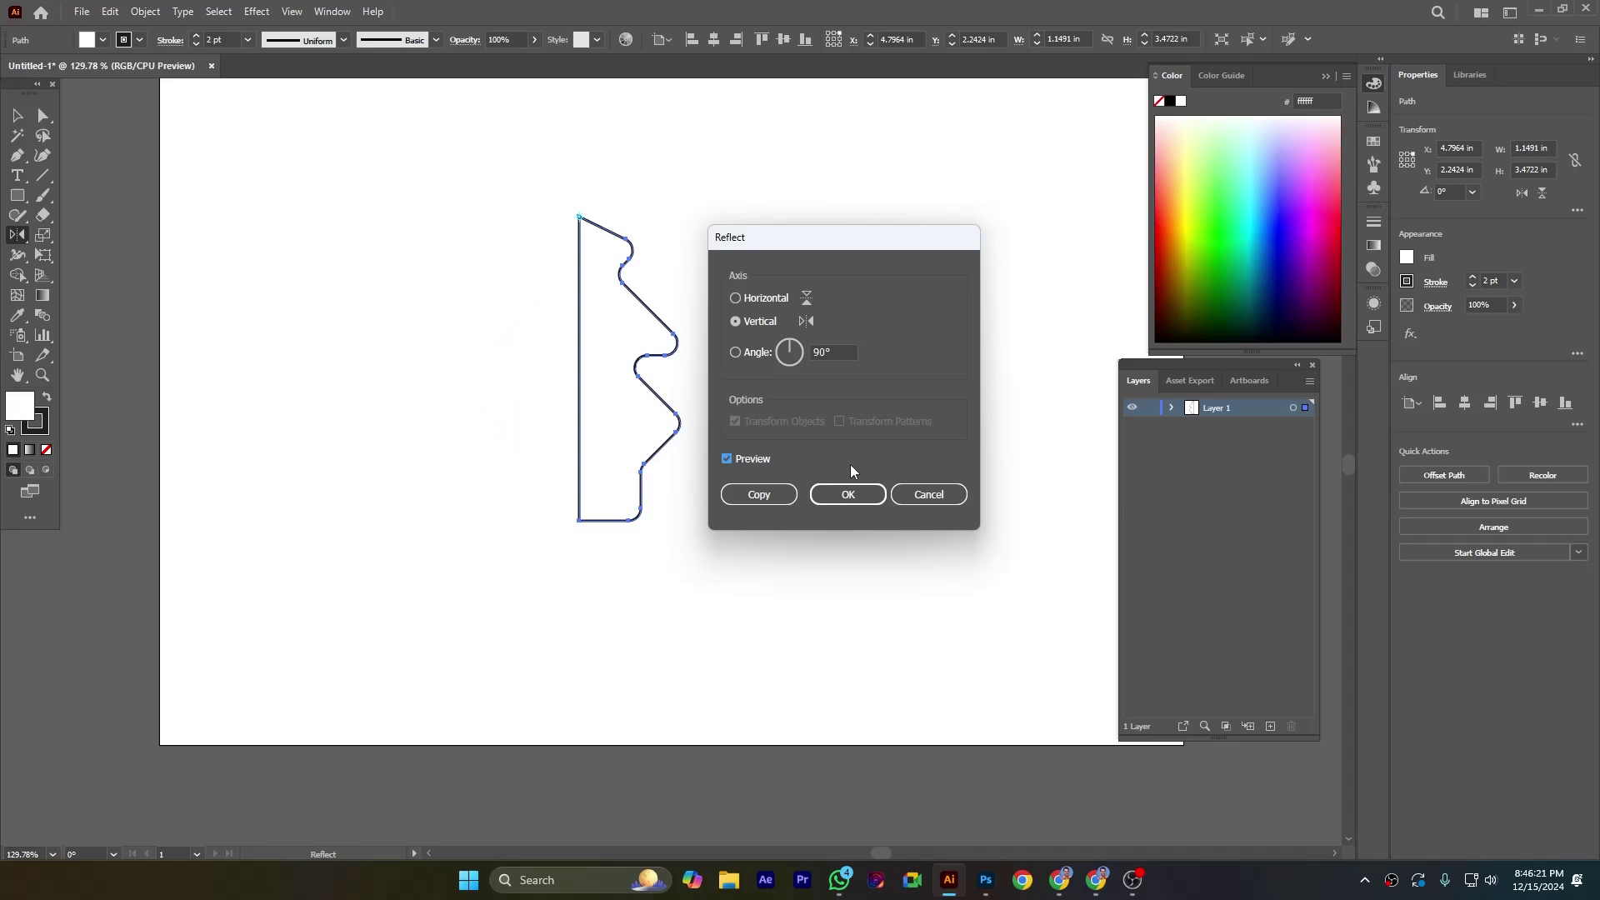
pyautogui.click(759, 495)
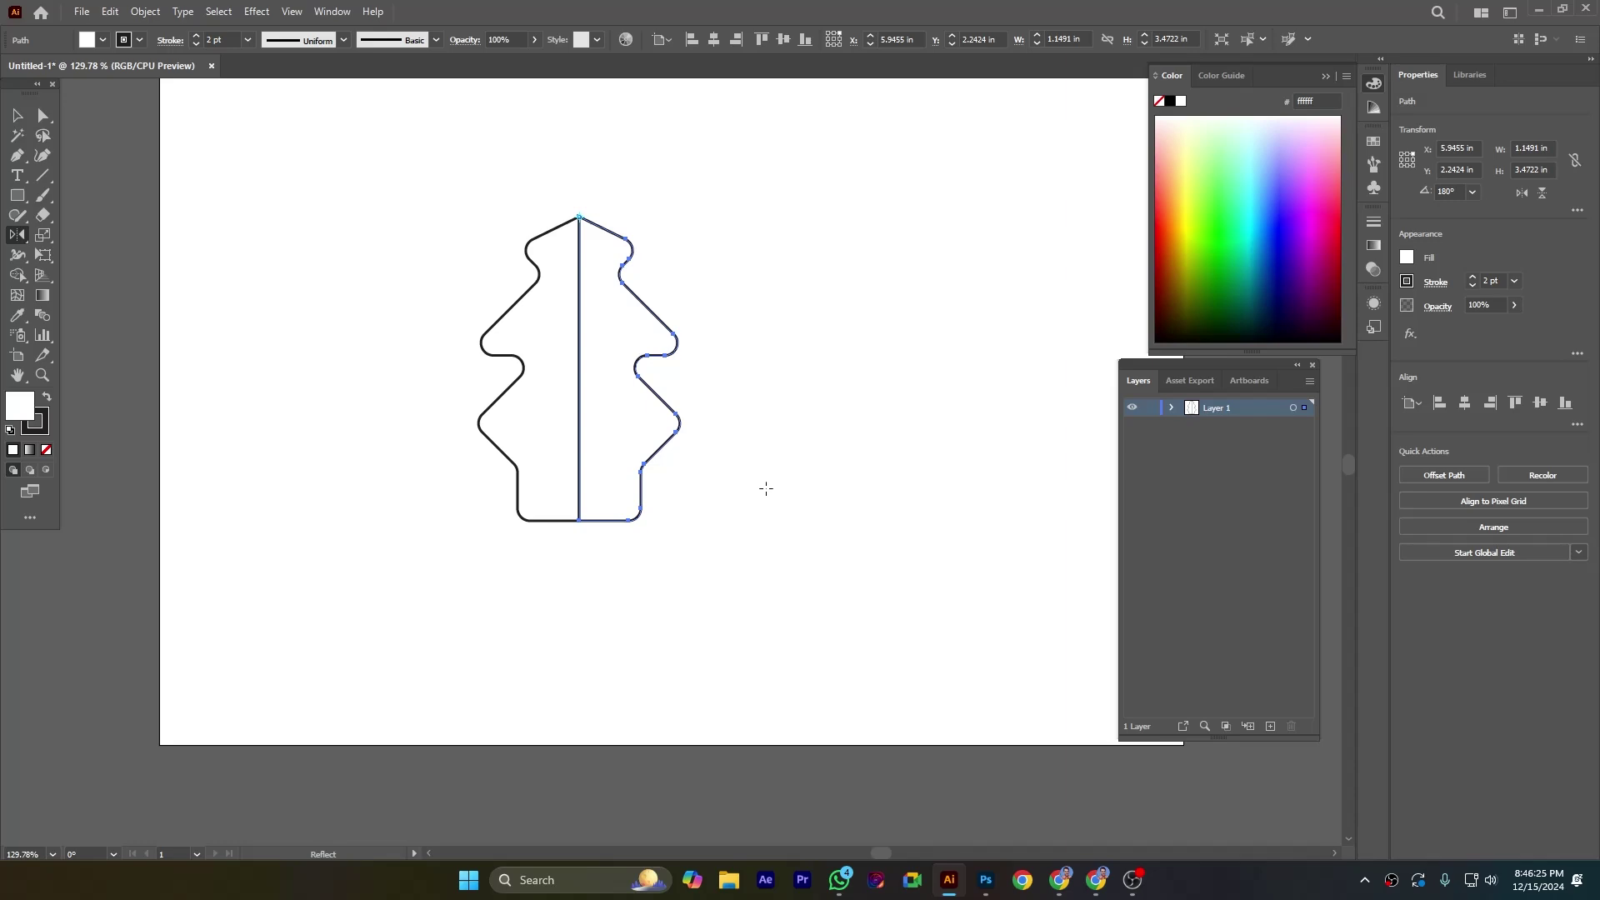